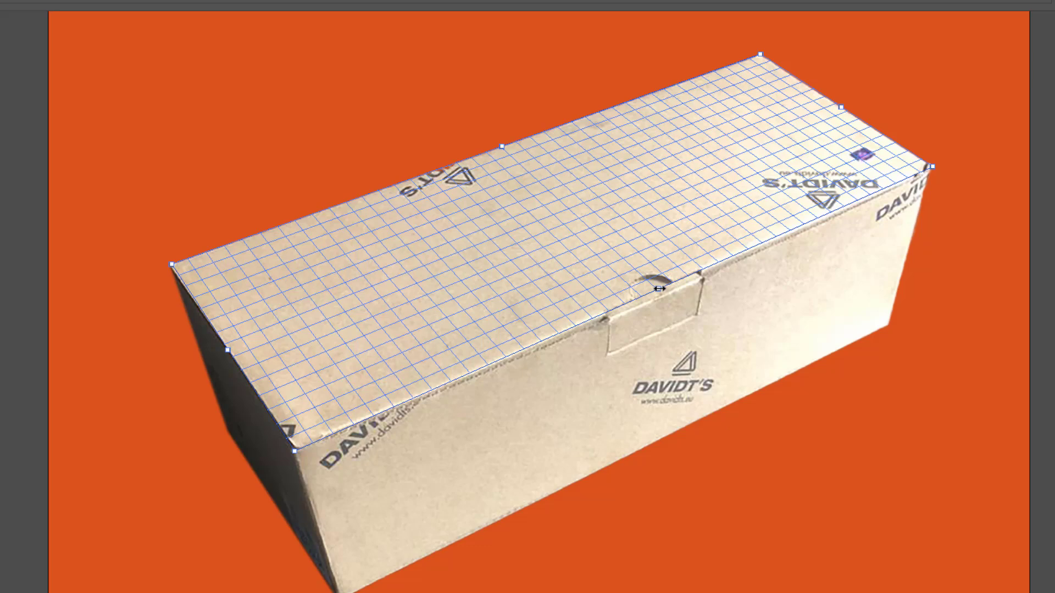
Step: Extend a perspective plane from the top face over the box's front face and fit its lower corners to the box edges
key("ctrl")
left_click_drag(658, 290, 684, 456)
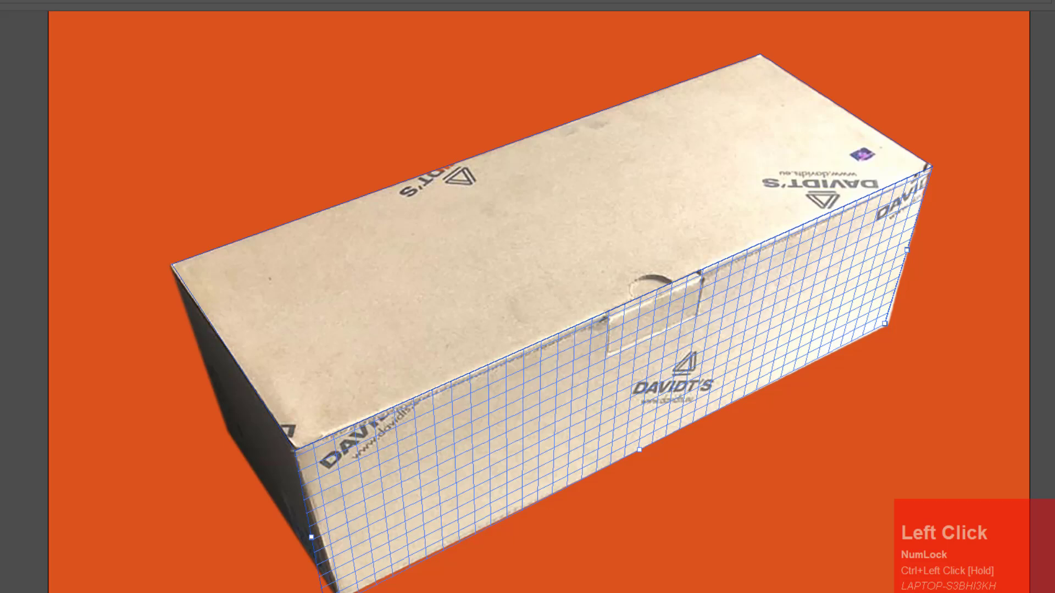
scroll(631, 443, "down", 3)
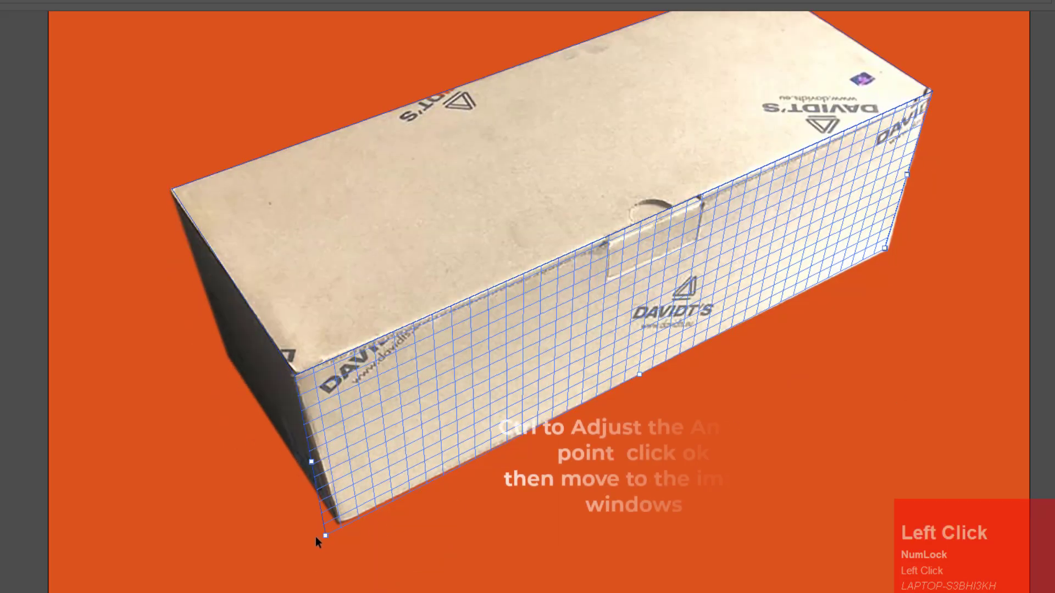
left_click_drag(325, 535, 341, 519)
left_click_drag(888, 249, 891, 252)
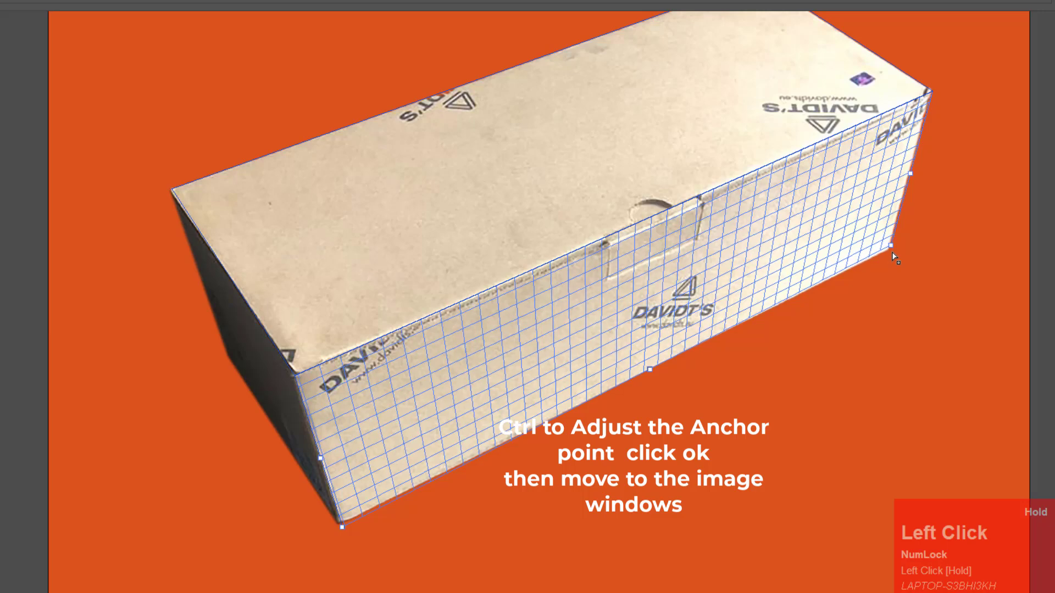
Step: Extend a perspective plane from the top grid's short edge over the dark end face and align its corners with the box
left_click(251, 295)
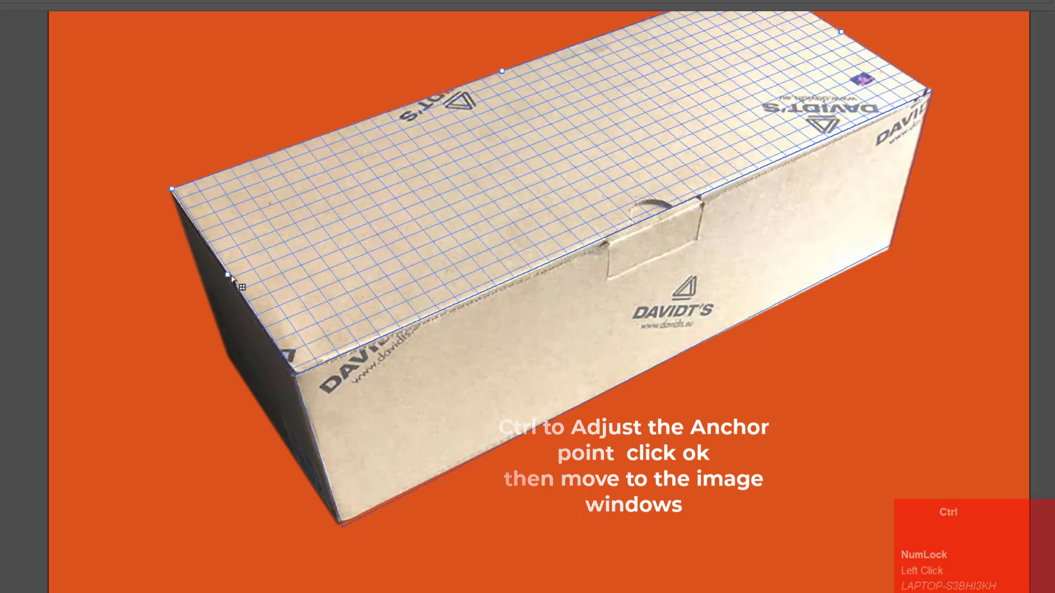
left_click_drag(227, 275, 134, 459)
left_click_drag(230, 355, 446, 211)
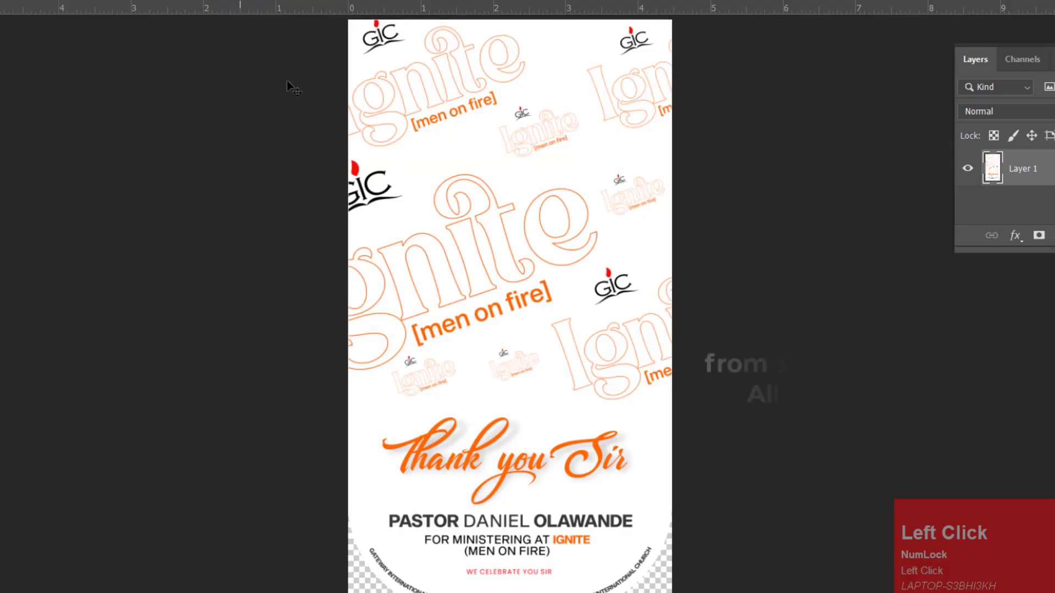
Step: Select the whole Ignite label artwork in its document and copy it
left_click(77, 0)
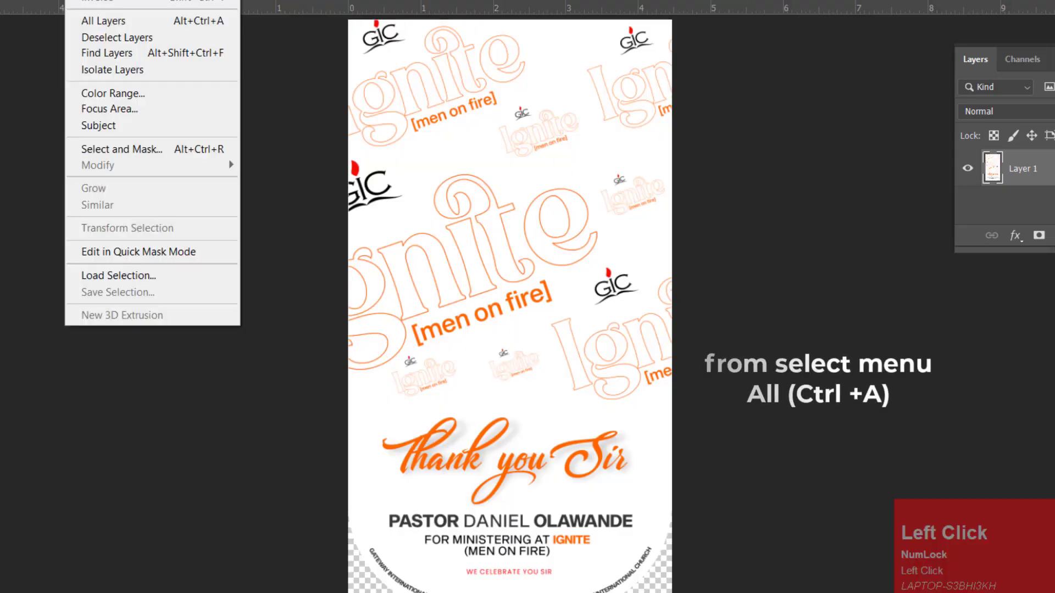
key("ctrl+a")
left_click(22, 0)
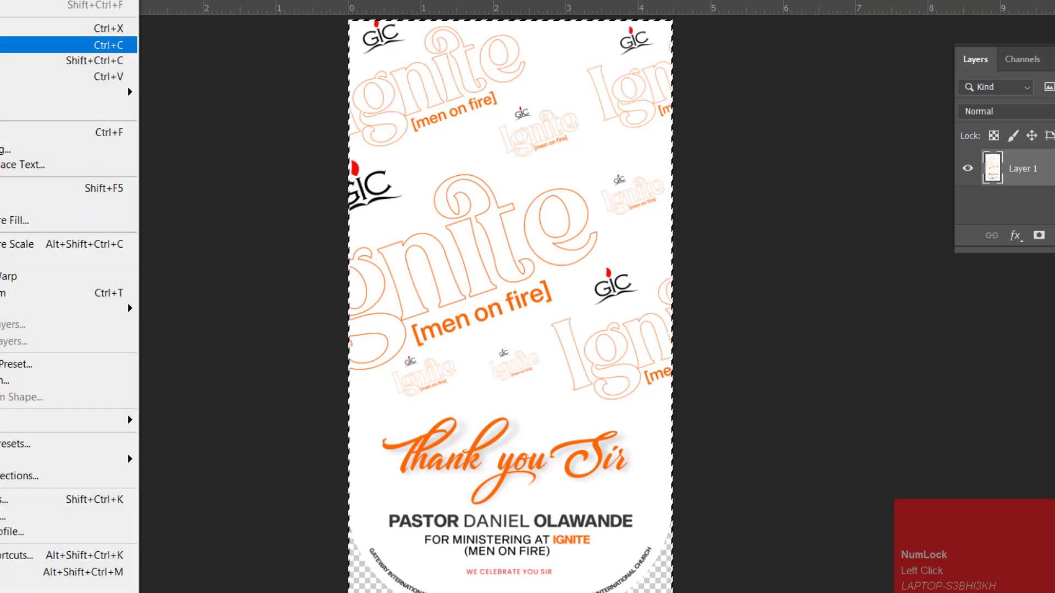
left_click(66, 45)
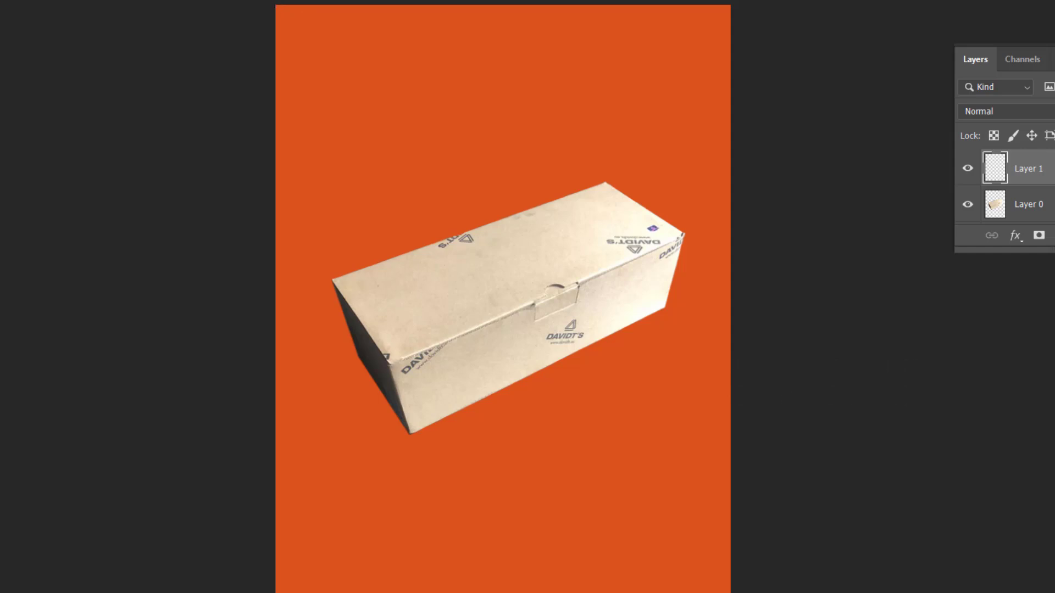
Step: Reopen Vanishing Point on the box document's empty Layer 1 and paste the copied label design
left_click(115, 1)
left_click(174, 72)
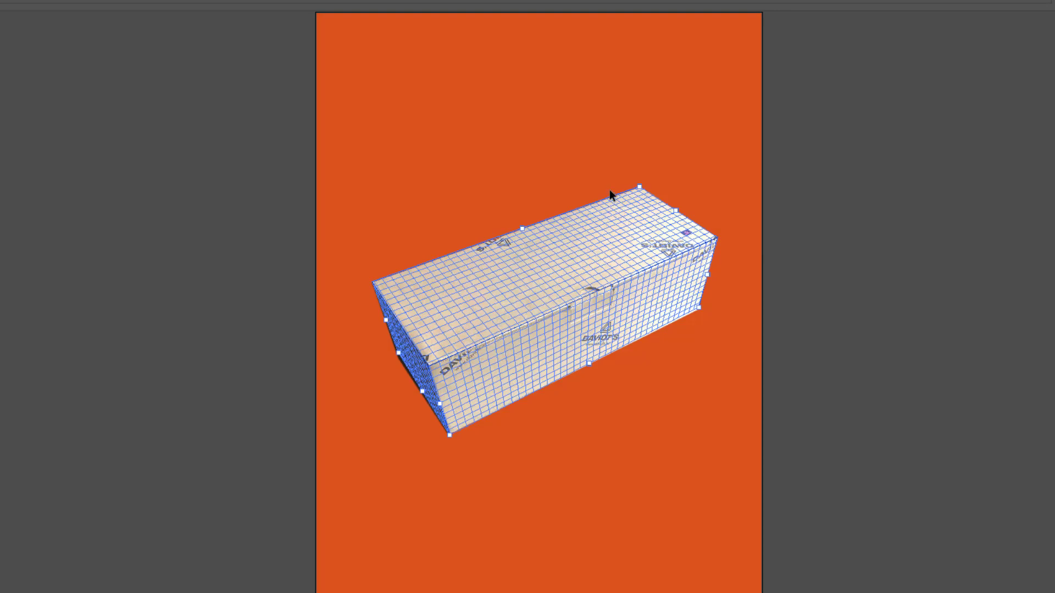
key("ctrl")
key("ctrl+v")
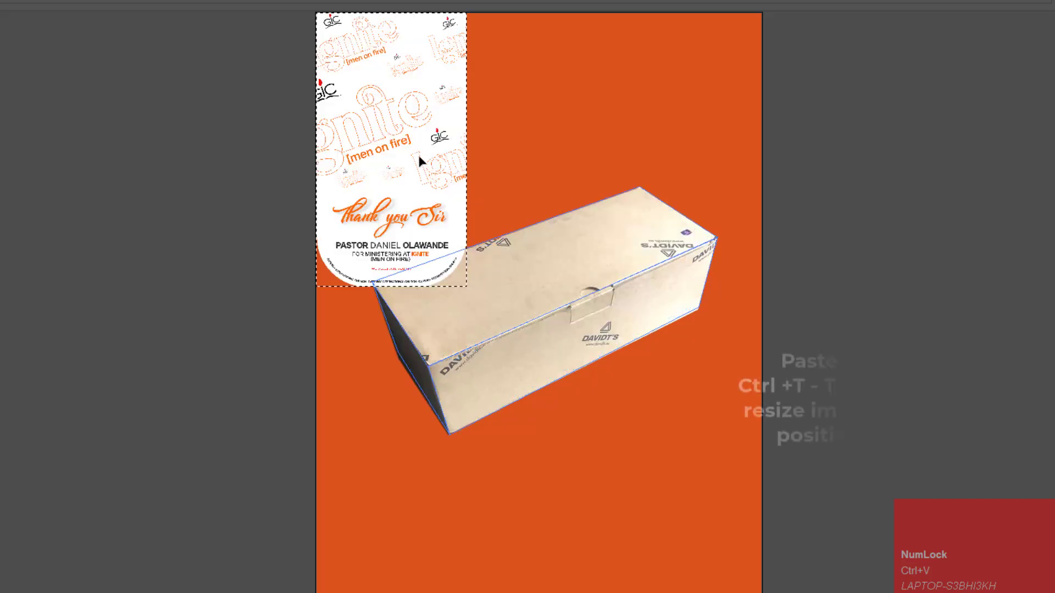
Step: Scale the pasted label down to about half size and place it across the box's top and front perspective planes
key("ctrl+t")
left_click_drag(470, 290, 390, 158)
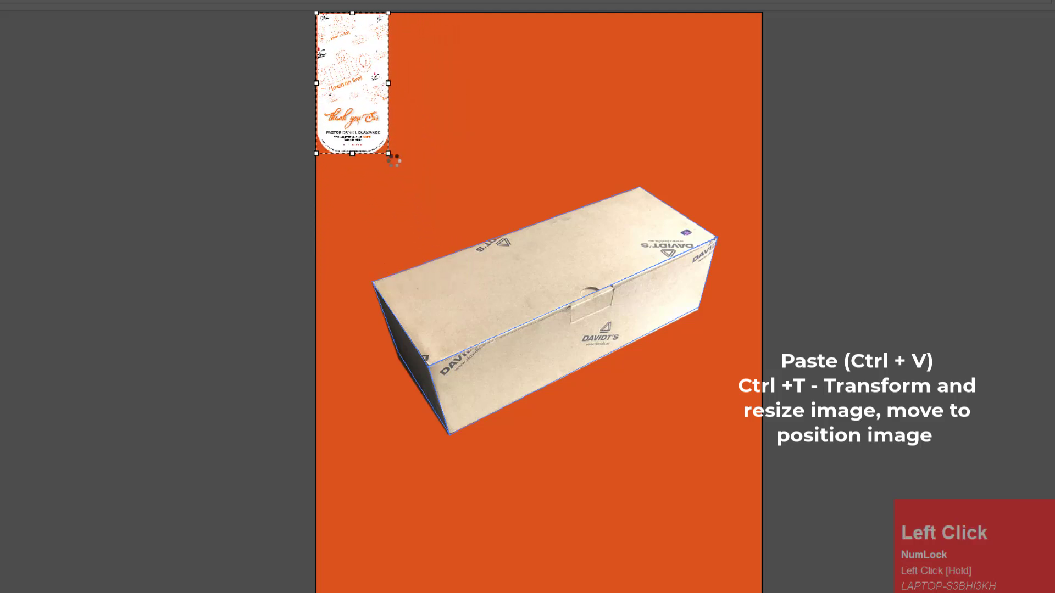
left_click_drag(345, 57, 504, 203)
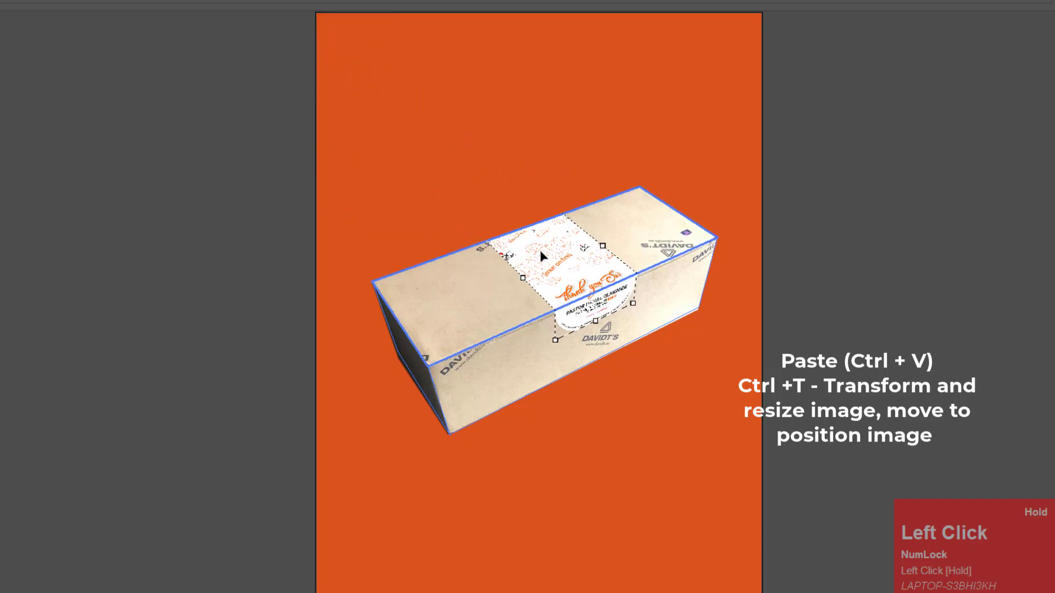
mouse_move(541, 248)
left_mouse_down()
mouse_move(549, 268)
mouse_move(543, 253)
left_mouse_up()
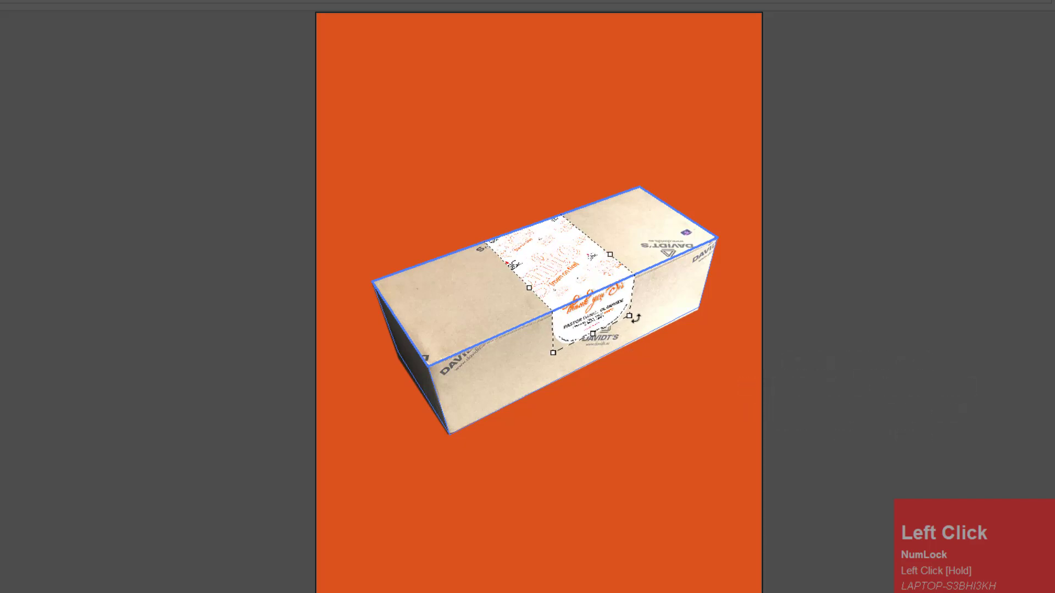
Step: Enlarge the label so it wraps further down the front face, fine-tune its position and apply the Vanishing Point result
left_click_drag(632, 316, 654, 329)
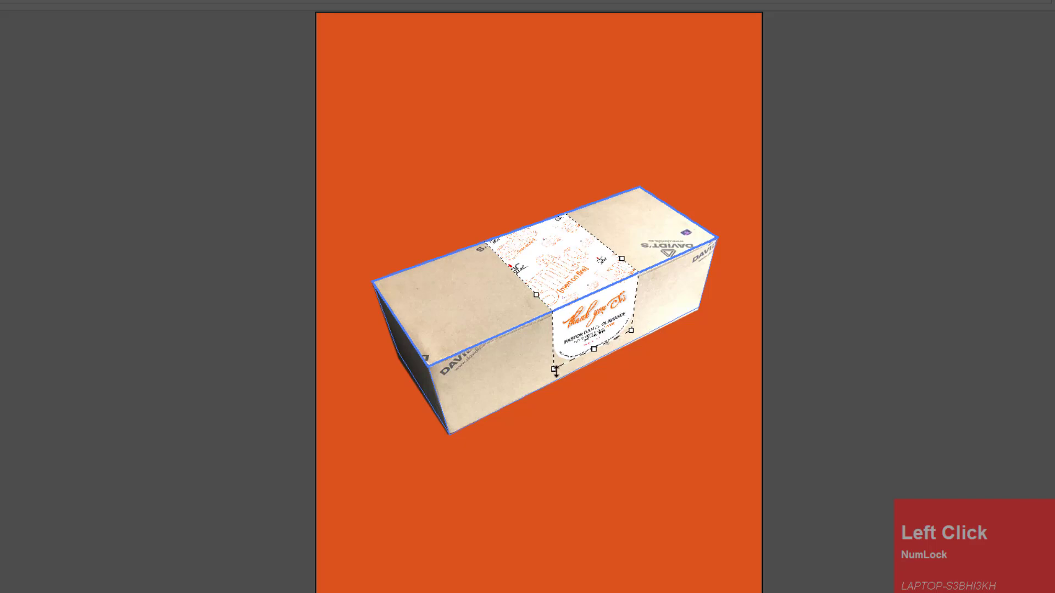
left_click_drag(553, 370, 555, 368)
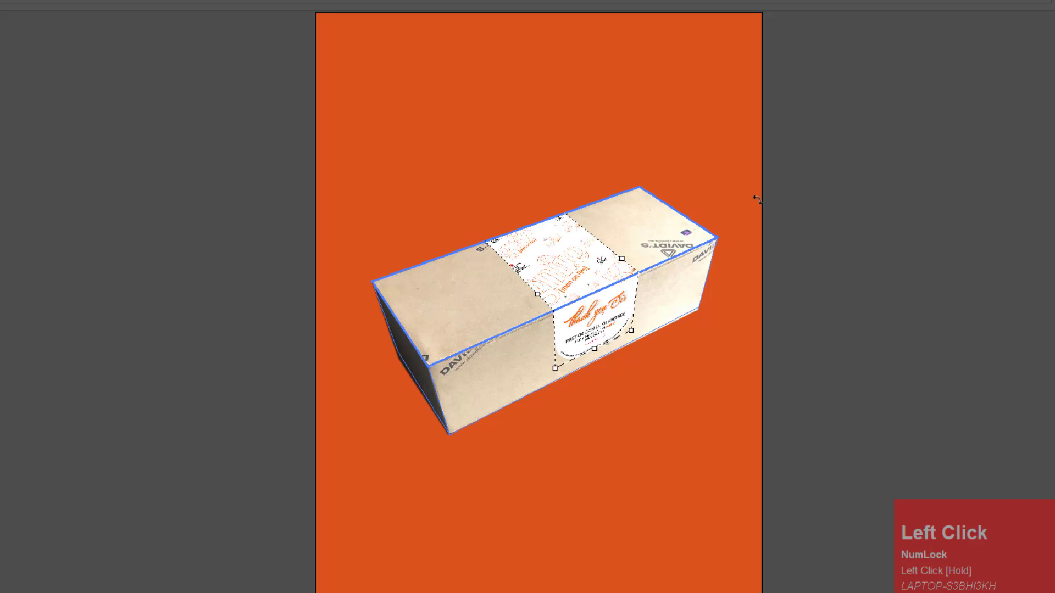
left_click_drag(583, 275, 577, 280)
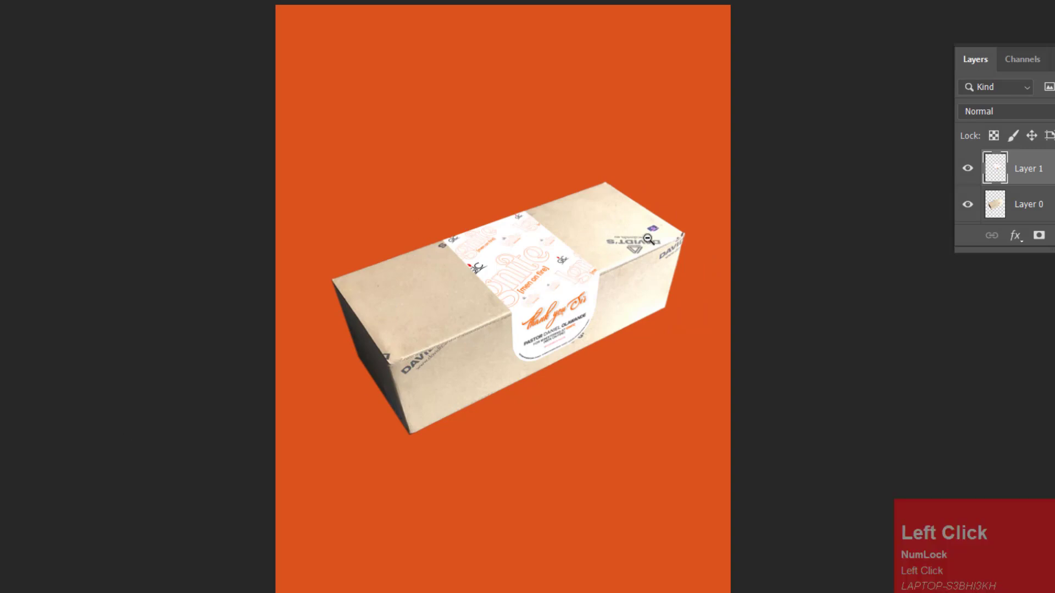
Step: Try Blend If on the label layer with the Underlying Layer black slider at 137, and return the slider to 0
left_click_drag(352, 152, 376, 181)
key("space")
left_click_drag(591, 416, 550, 244)
mouse_move(676, 345)
left_mouse_down()
mouse_move(685, 354)
mouse_move(679, 338)
left_mouse_up()
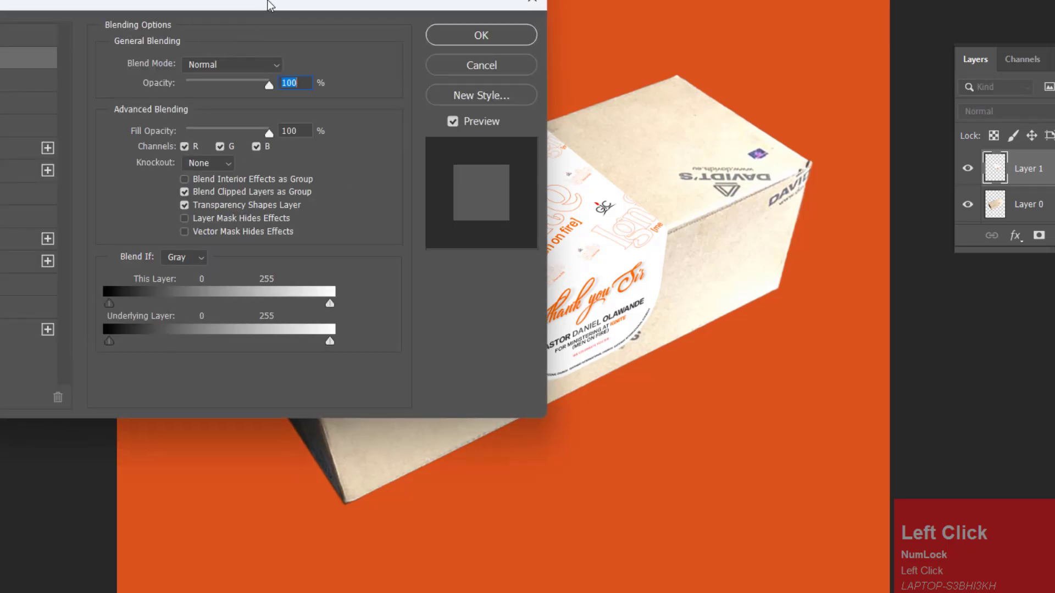
left_click_drag(269, 5, 1021, 85)
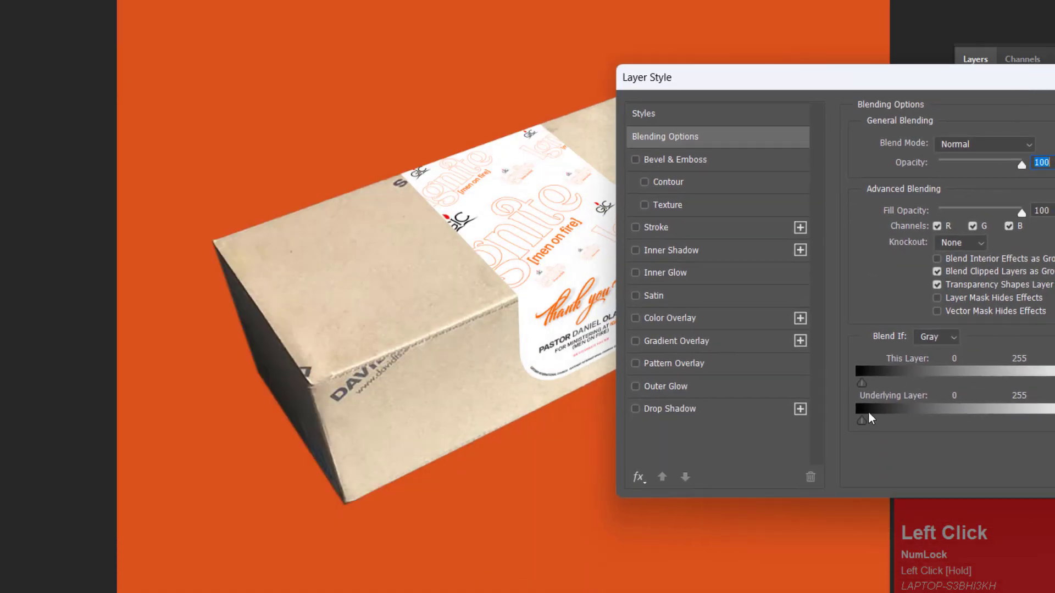
left_click_drag(867, 421, 980, 420)
left_click_drag(786, 87, 865, 18)
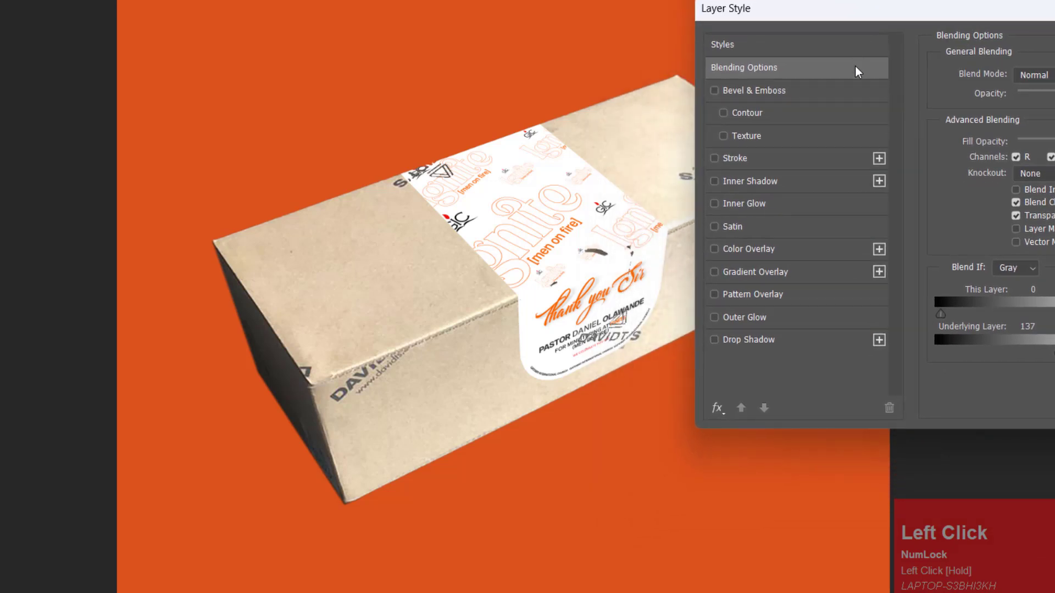
left_click_drag(1054, 351, 934, 352)
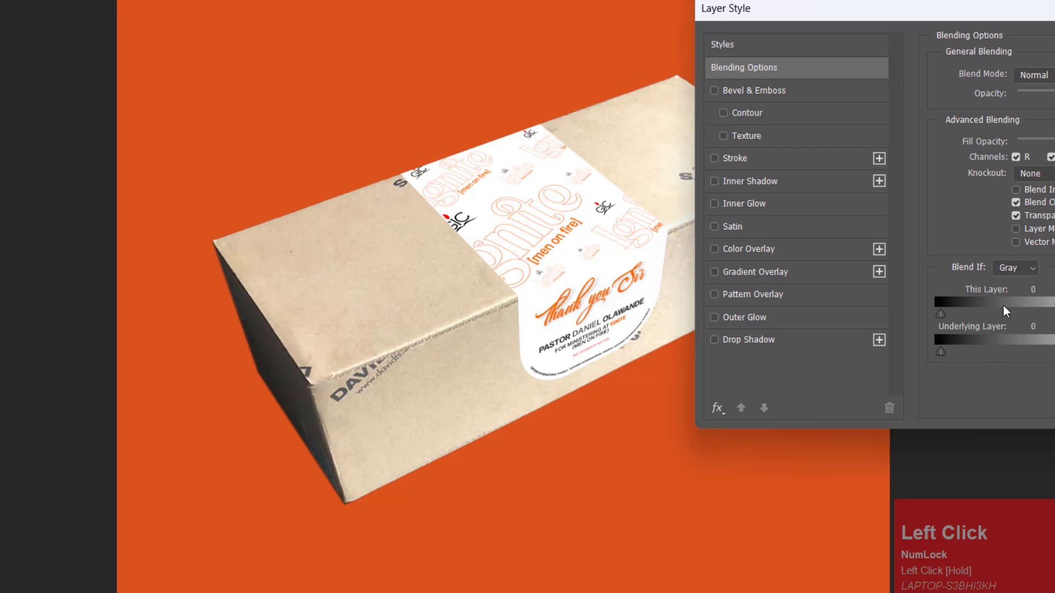
Step: Try moving the label's This Layer Blend If sliders, restore them to 0 and 255, and close the layer style settings
left_click_drag(941, 315, 898, 319)
left_click_drag(1054, 314, 1052, 314)
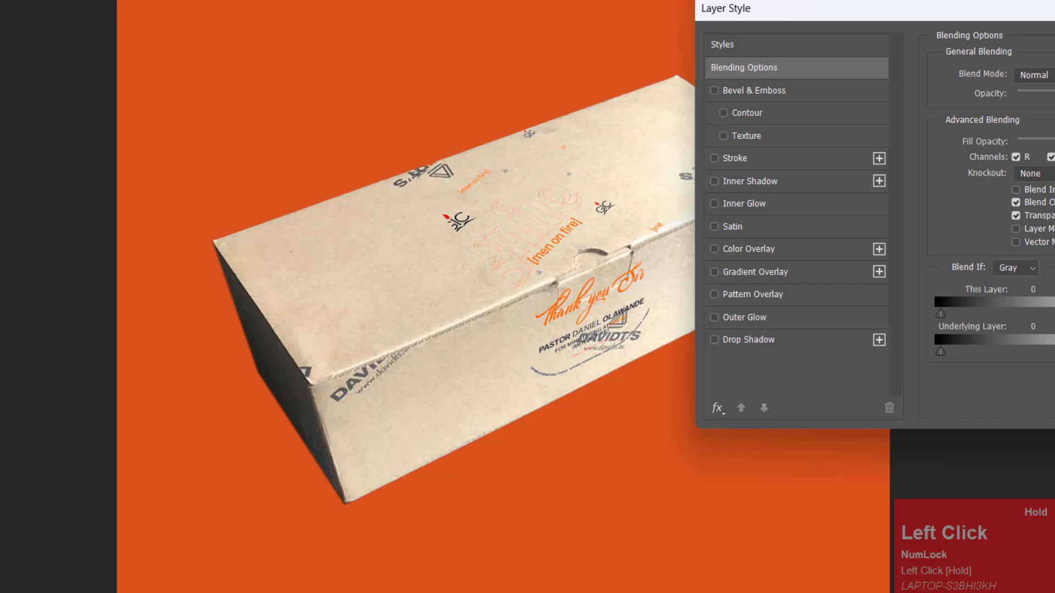
left_click_drag(1052, 314, 1054, 314)
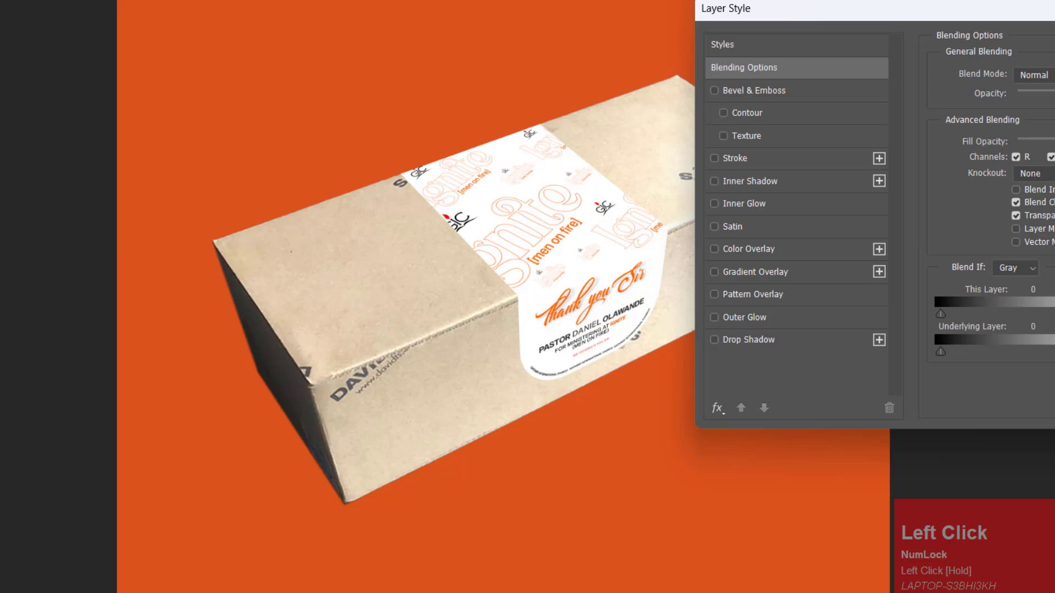
left_click_drag(970, 16, 361, 62)
left_click(656, 87)
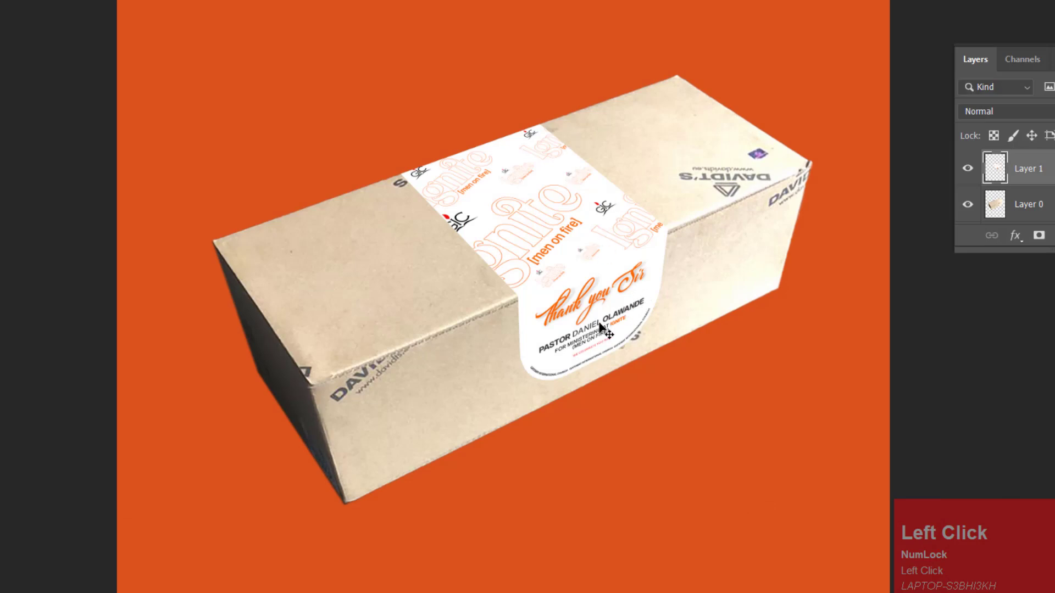